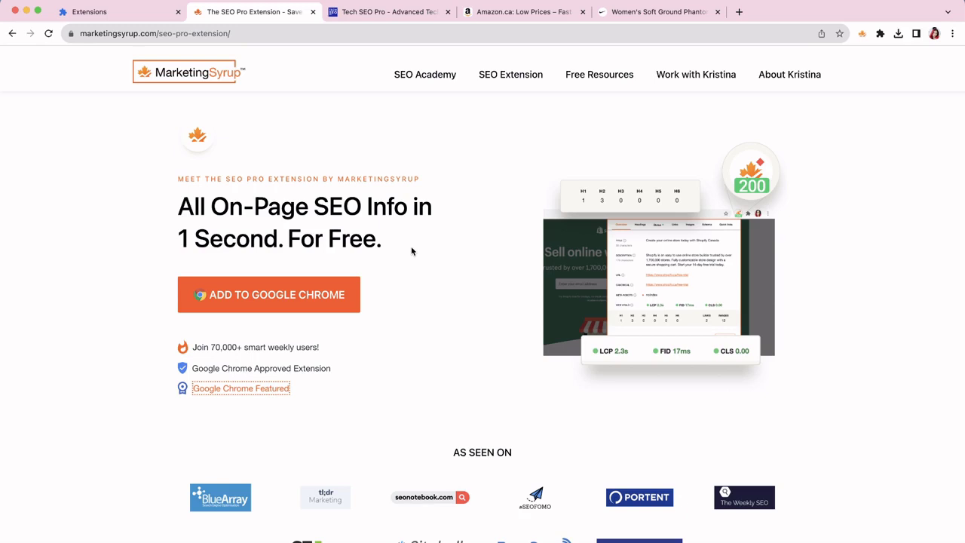
Step: Switch to the Tech SEO Pro tab and bring up its SEO Pro overview
key(ctrl+Tab)
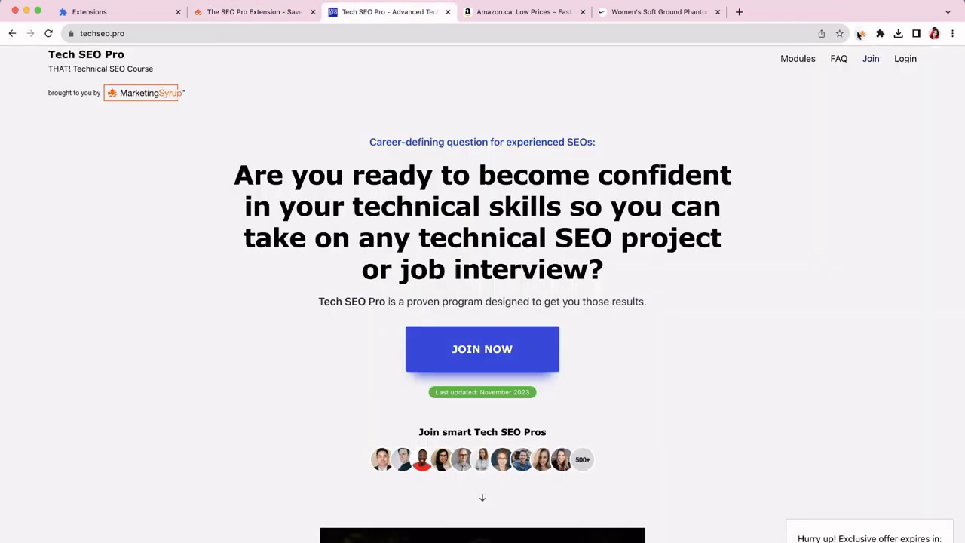
click(862, 33)
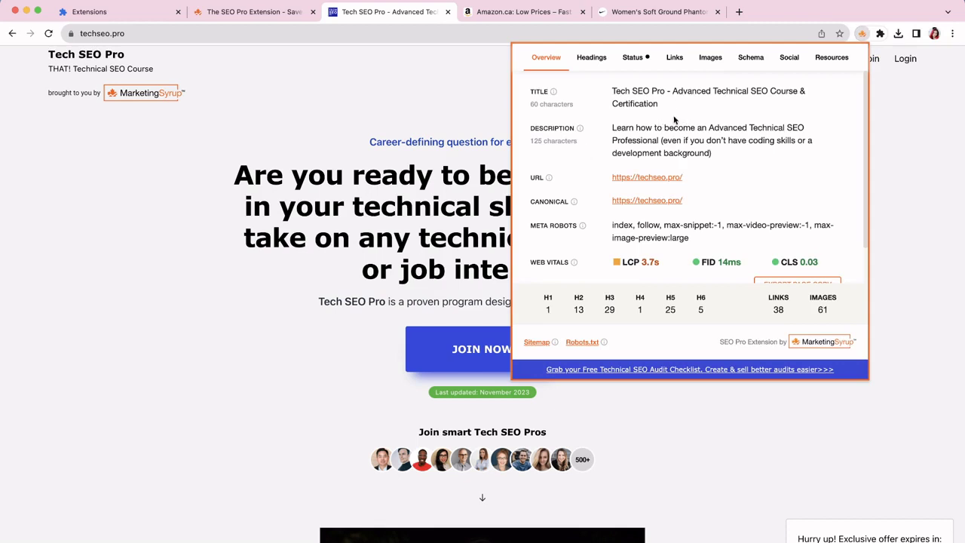
mouse_move(599, 215)
Step: Open the MarketingSyrup extension page's SEO Pro overview with Alt+Shift+S, scroll it, then close it
click(905, 194)
click(259, 11)
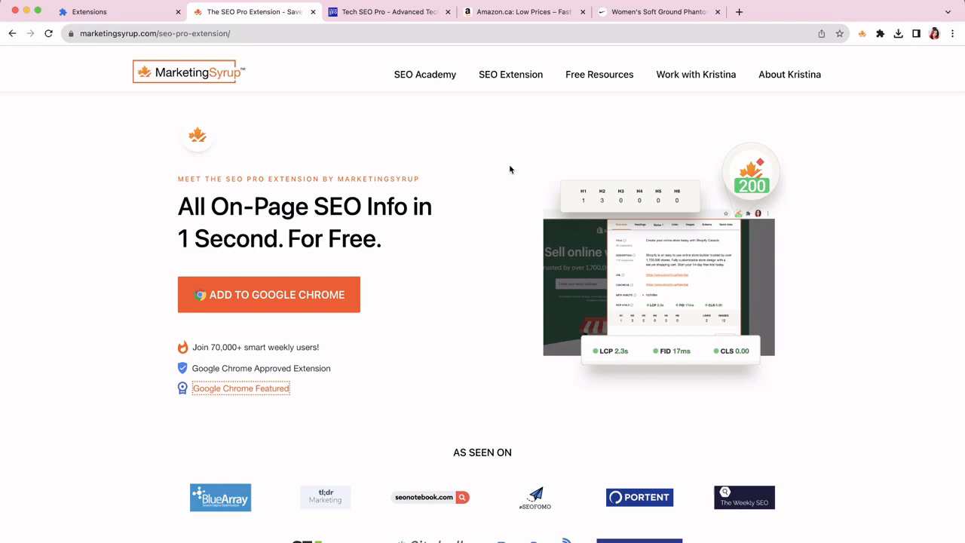
key(alt+shift+s)
scroll(767, 151, down, 1)
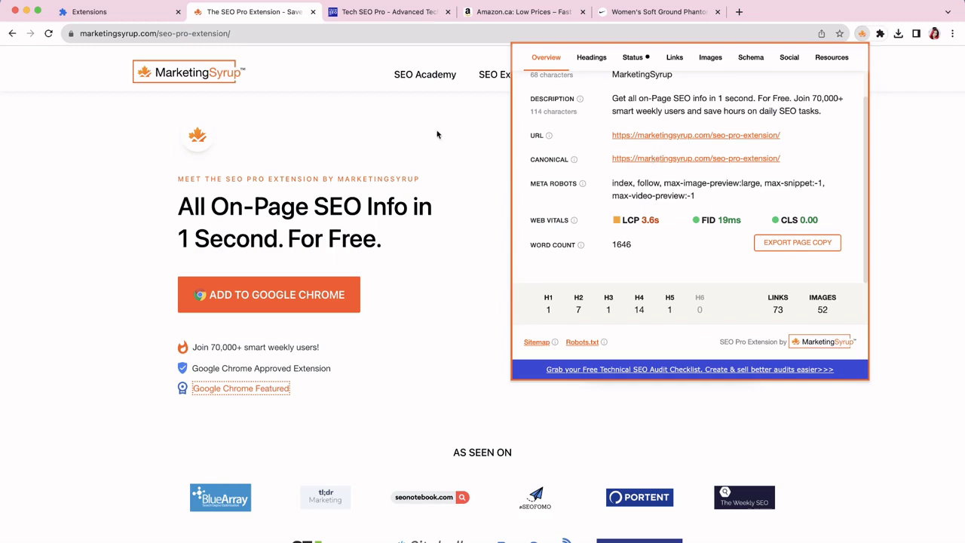
click(418, 143)
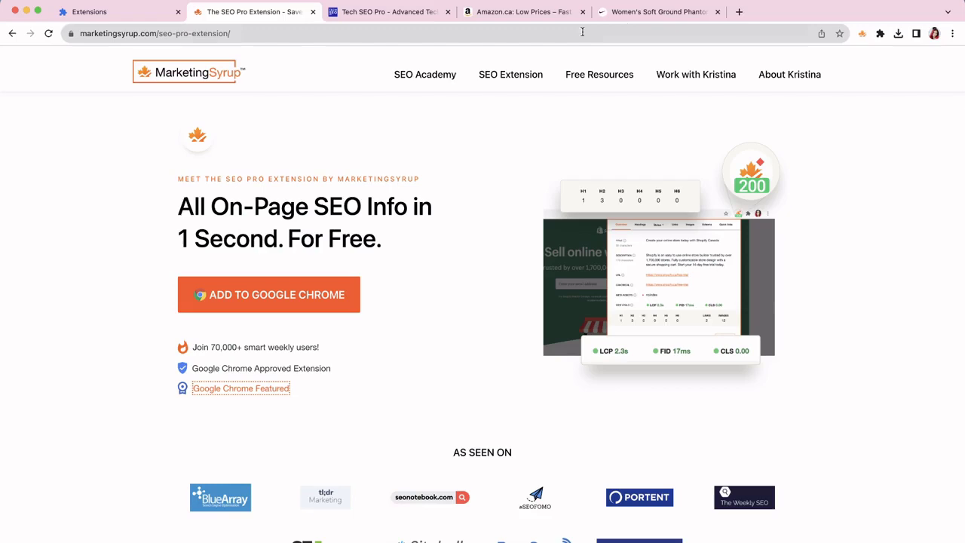
Step: Open Amazon.ca's SEO Pro overview and highlight its web vitals, including the FID and CLS values
click(522, 12)
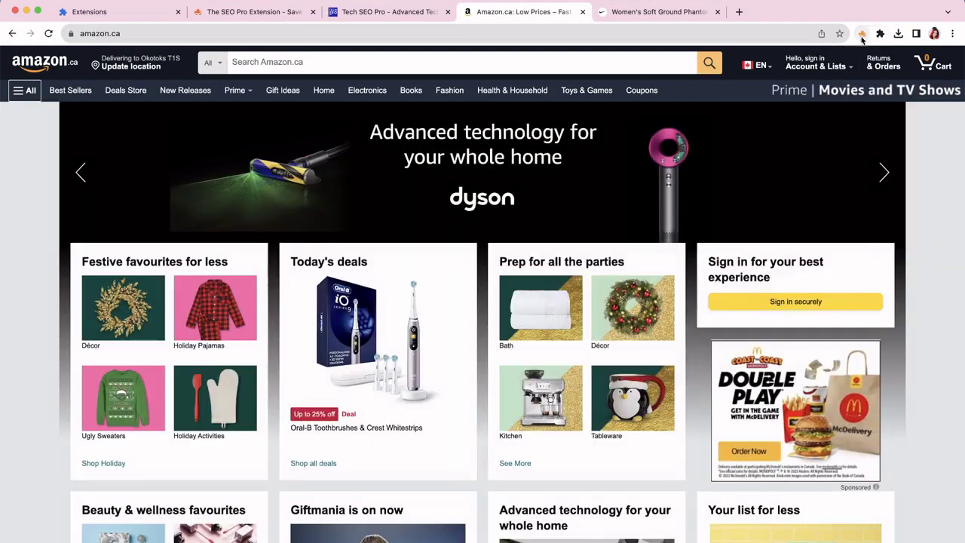
click(862, 35)
scroll(758, 169, down, 1)
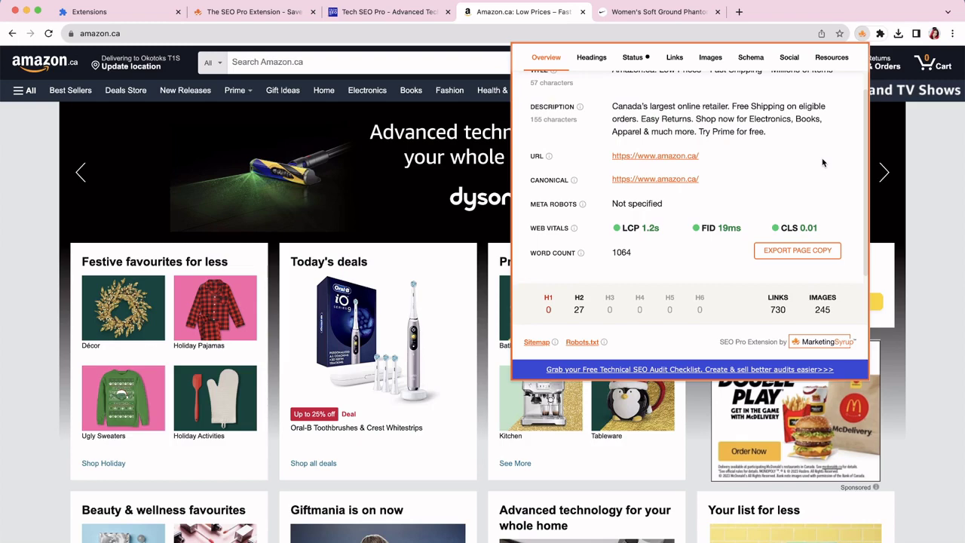
drag(614, 229, 823, 235)
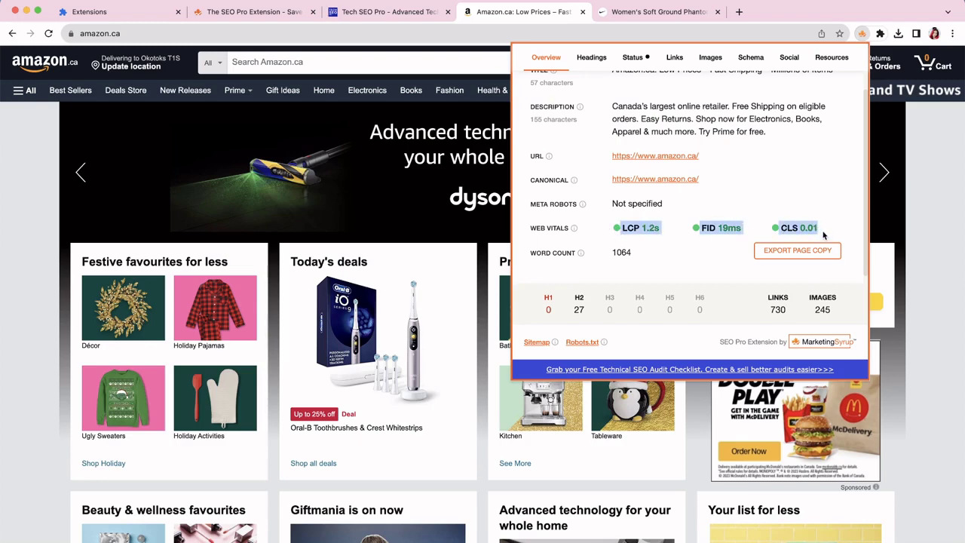
click(825, 234)
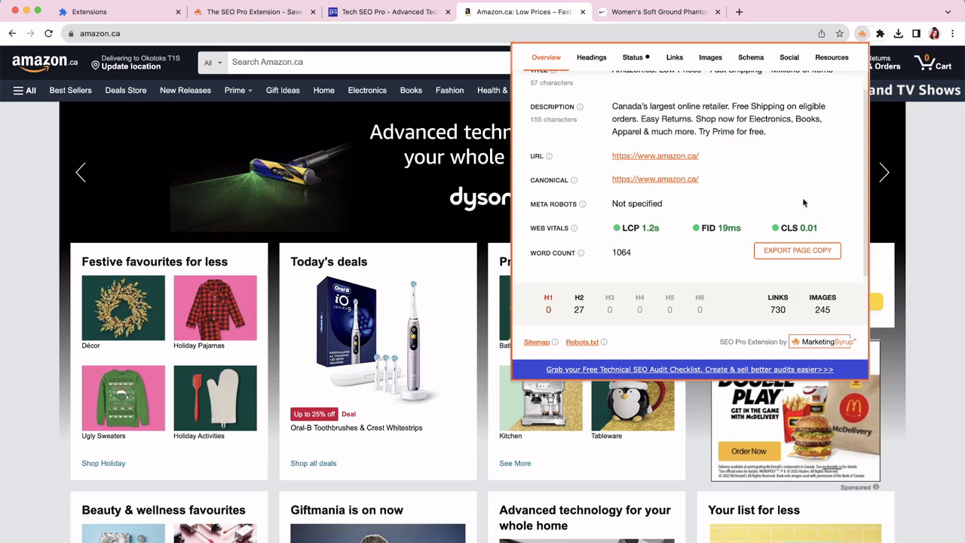
scroll(804, 202, down, 1)
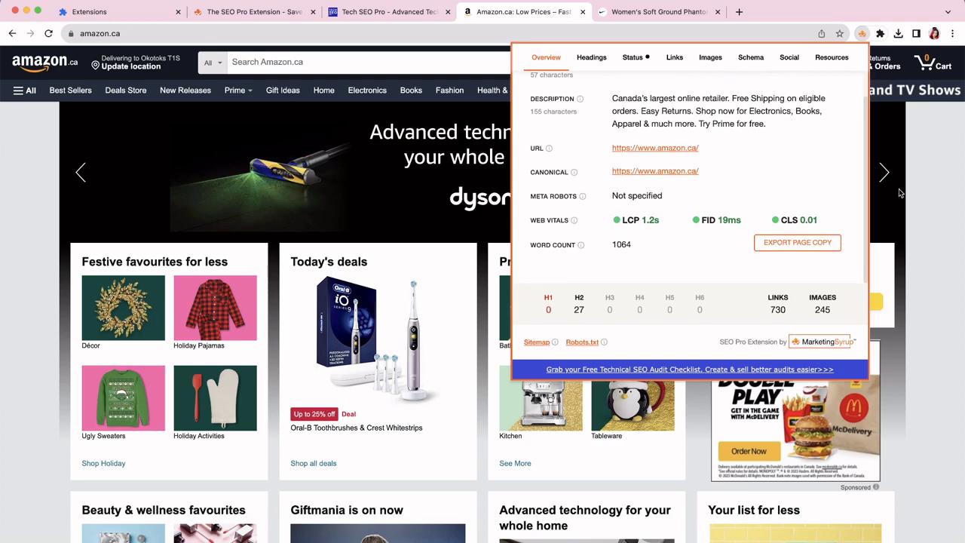
drag(829, 224, 672, 226)
click(665, 223)
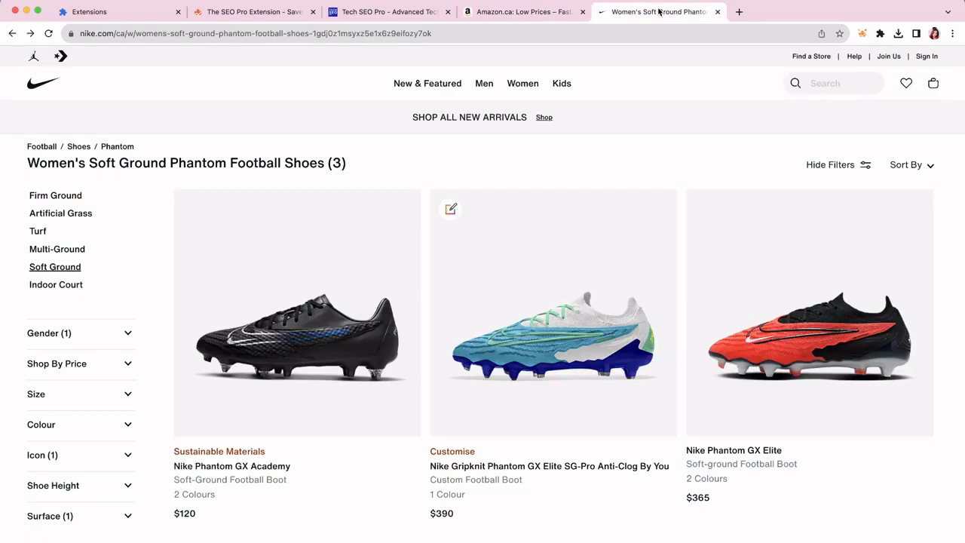
click(659, 9)
click(862, 33)
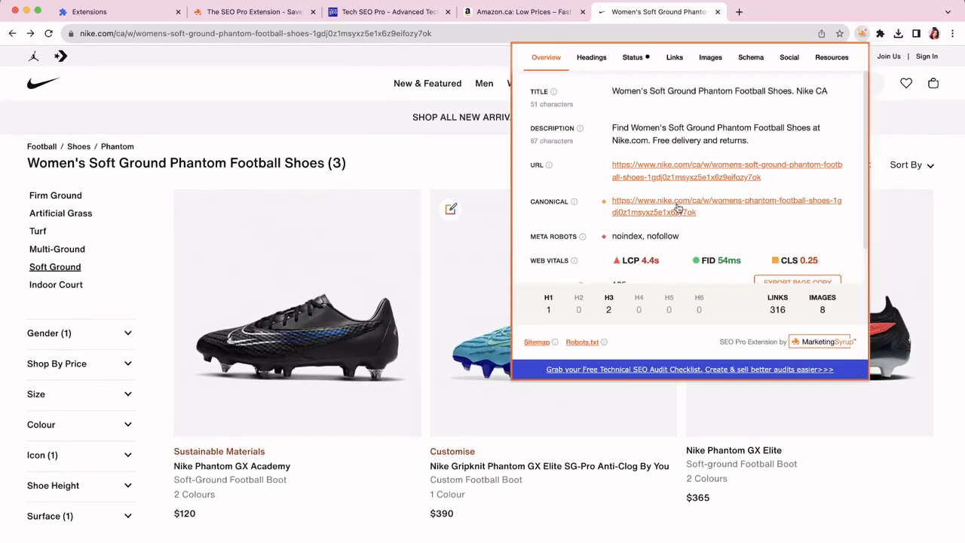
scroll(679, 208, down, 2)
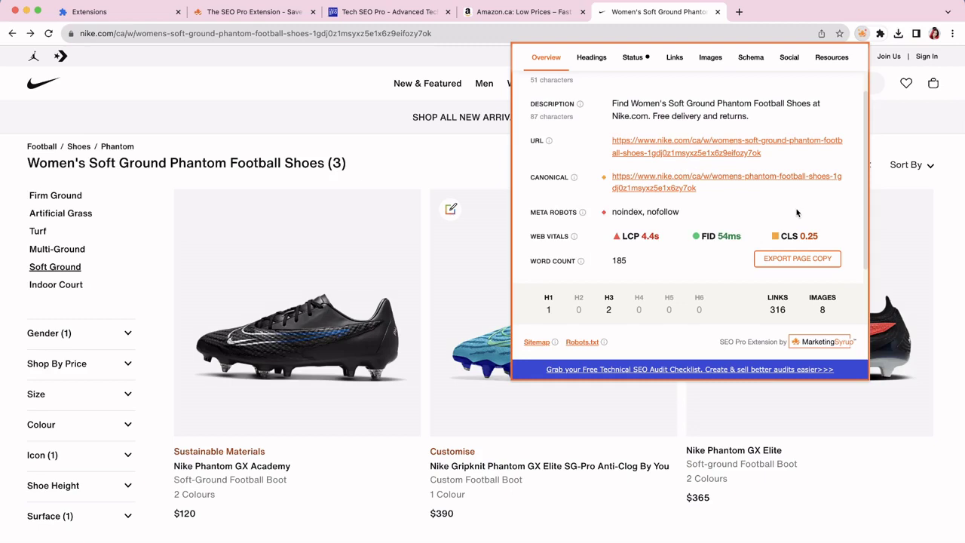
scroll(797, 213, down, 1)
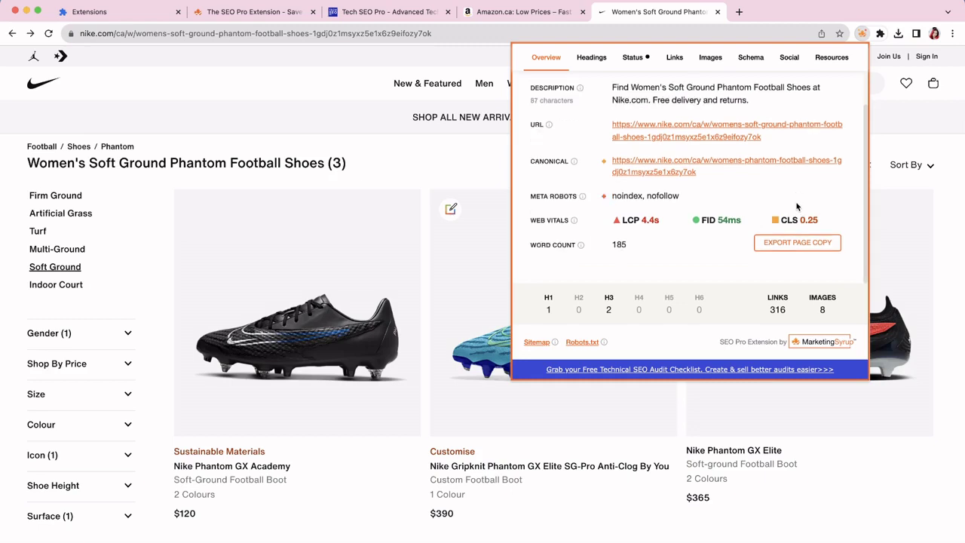
click(458, 156)
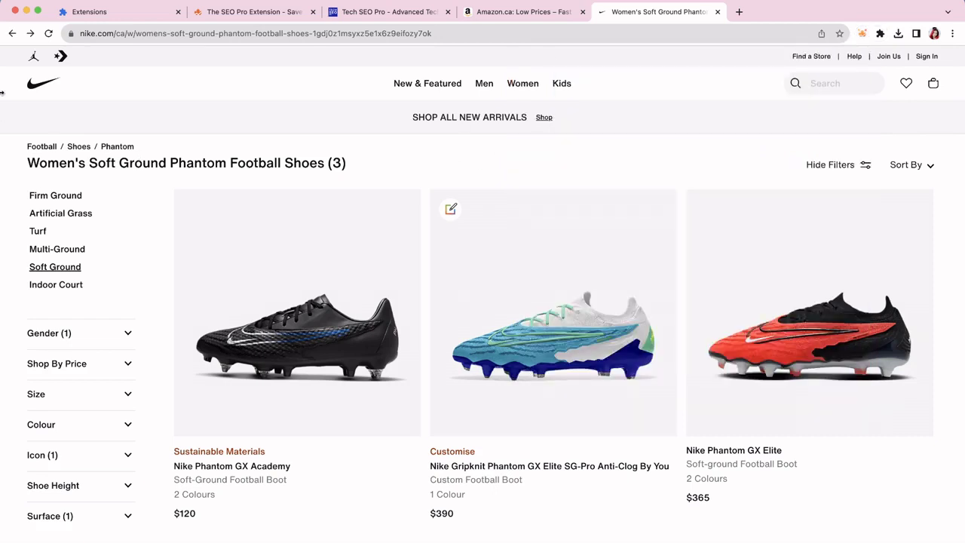
Step: Go to the Nike homepage and check its heading counts: one H1 and ten H5s
click(34, 86)
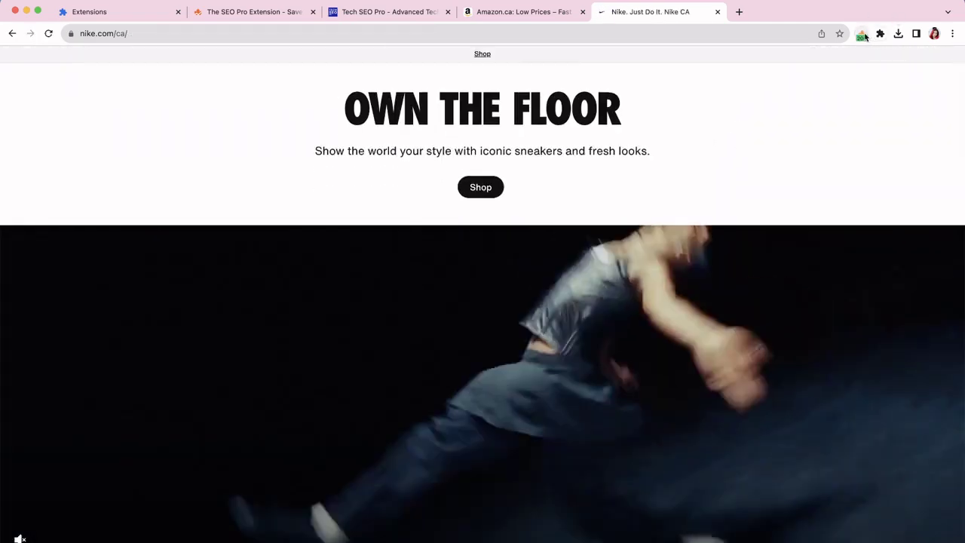
click(862, 34)
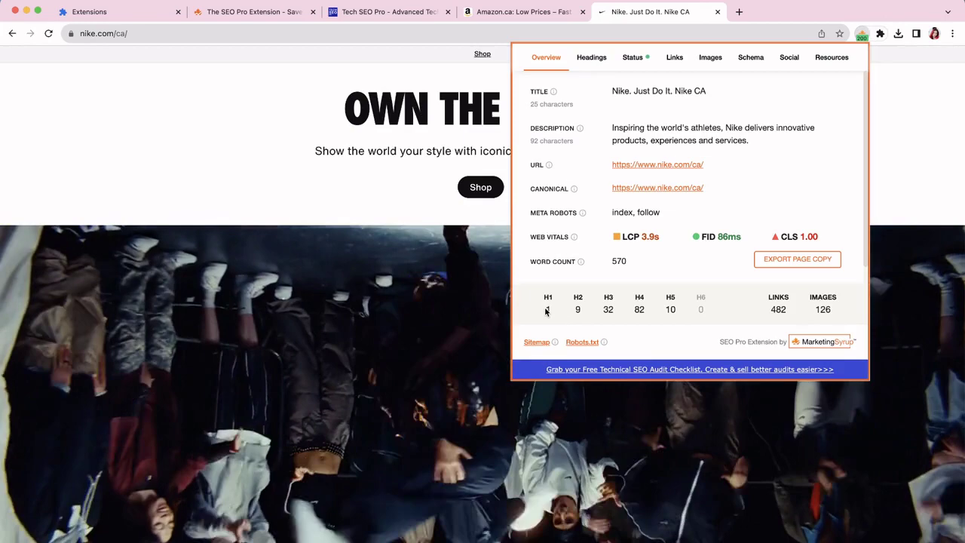
double_click(548, 310)
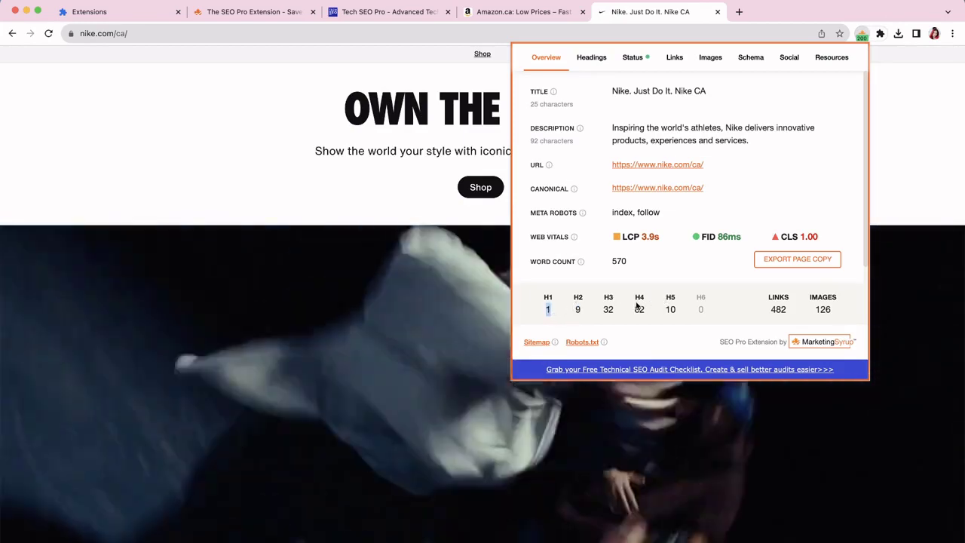
click(680, 302)
double_click(670, 308)
click(686, 302)
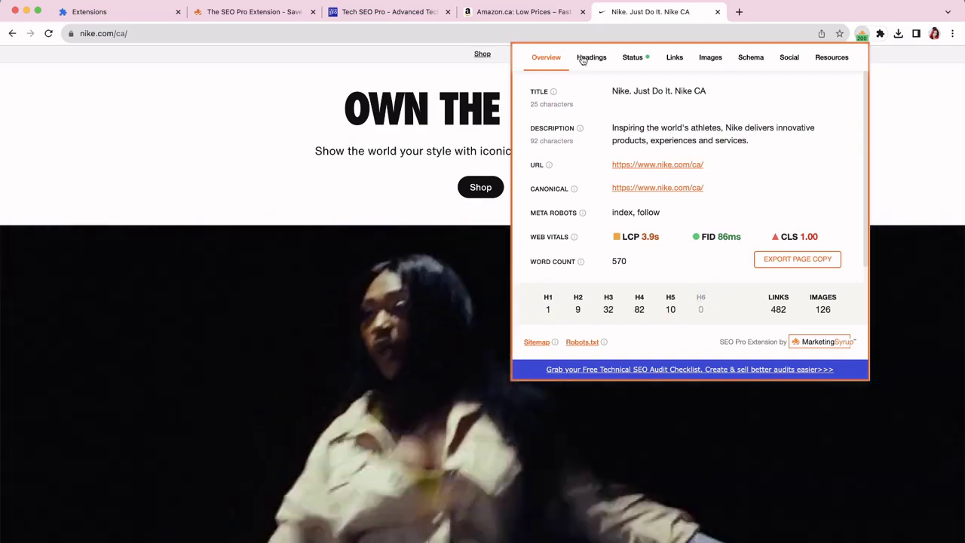
Step: Show the homepage's full headings list, scroll through it, then close the panel
click(591, 59)
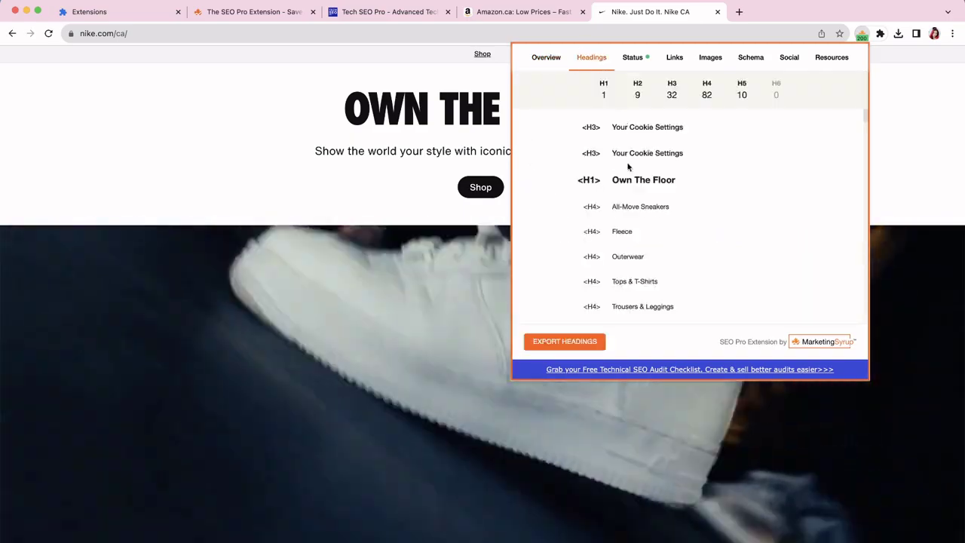
scroll(626, 164, down, 3)
scroll(625, 159, down, 5)
click(927, 126)
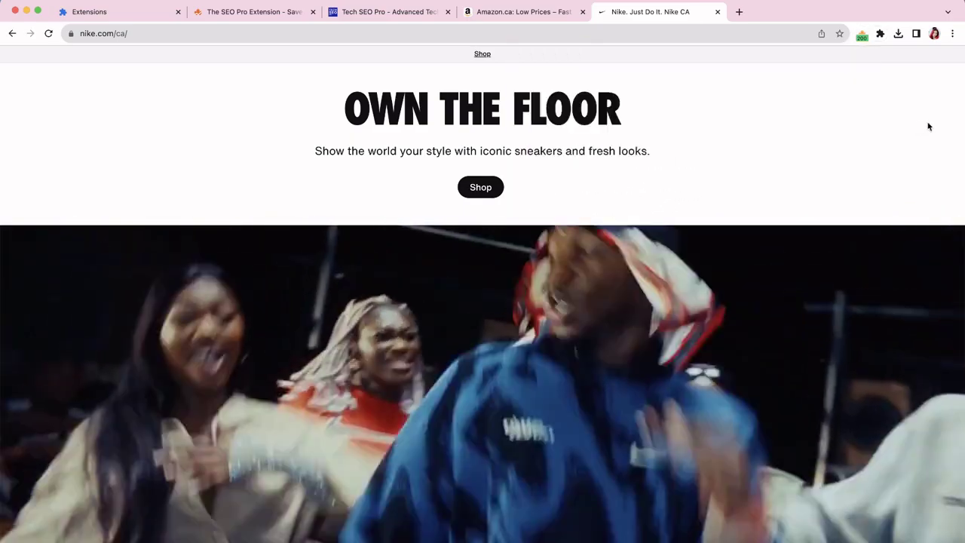
scroll(612, 291, down, 10)
scroll(612, 292, down, 8)
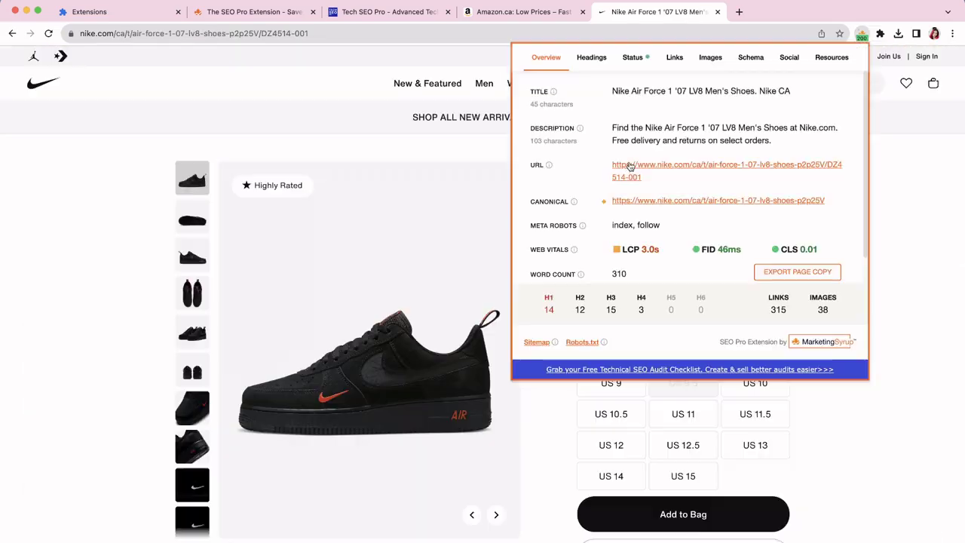
Step: Highlight the Air Force 1 product page's H1 count of 14
scroll(629, 168, down, 1)
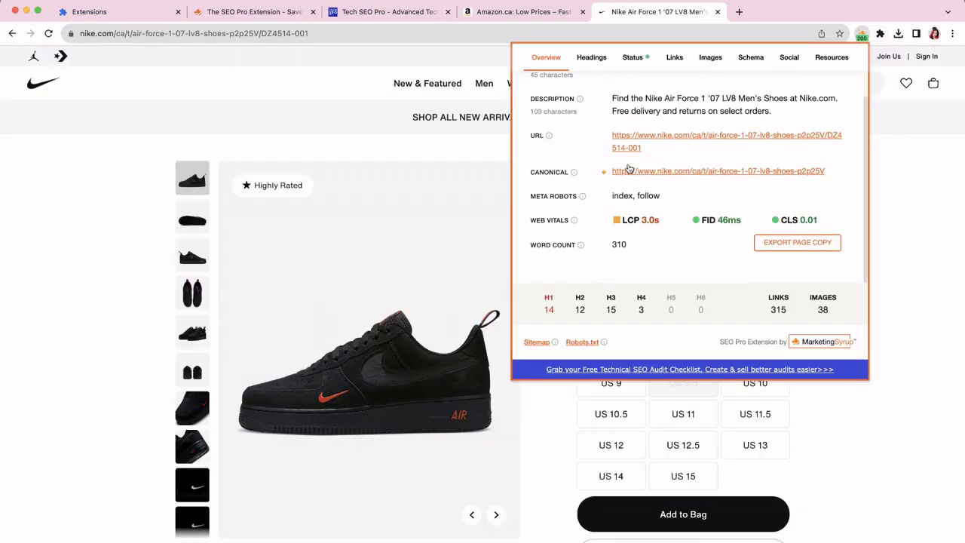
double_click(552, 310)
click(549, 307)
Step: List the product page's headings and highlight H1 entries like Nike Air Force 1 '07 LV8 and Nike Air Max 90
click(592, 58)
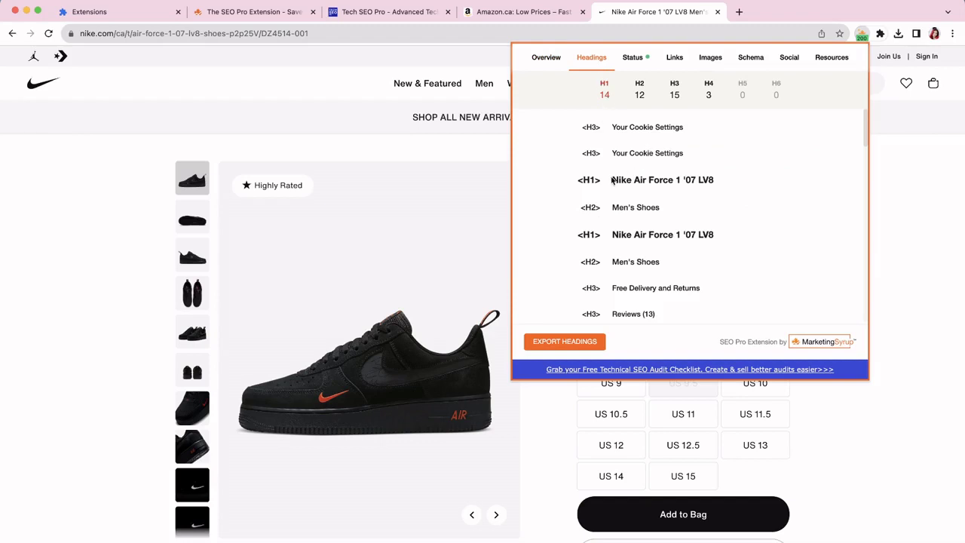
drag(614, 180, 758, 179)
scroll(630, 184, down, 5)
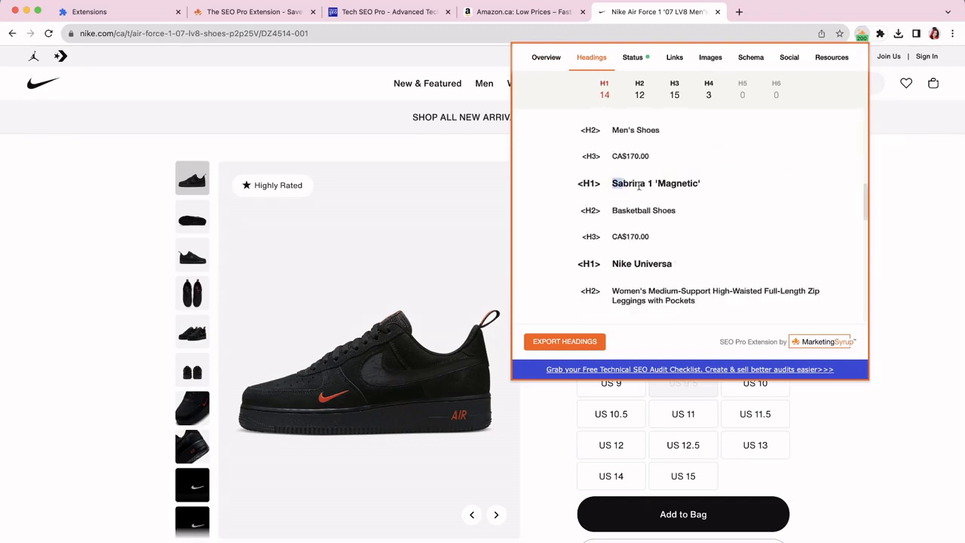
drag(617, 183, 724, 181)
scroll(724, 181, down, 3)
scroll(724, 178, down, 5)
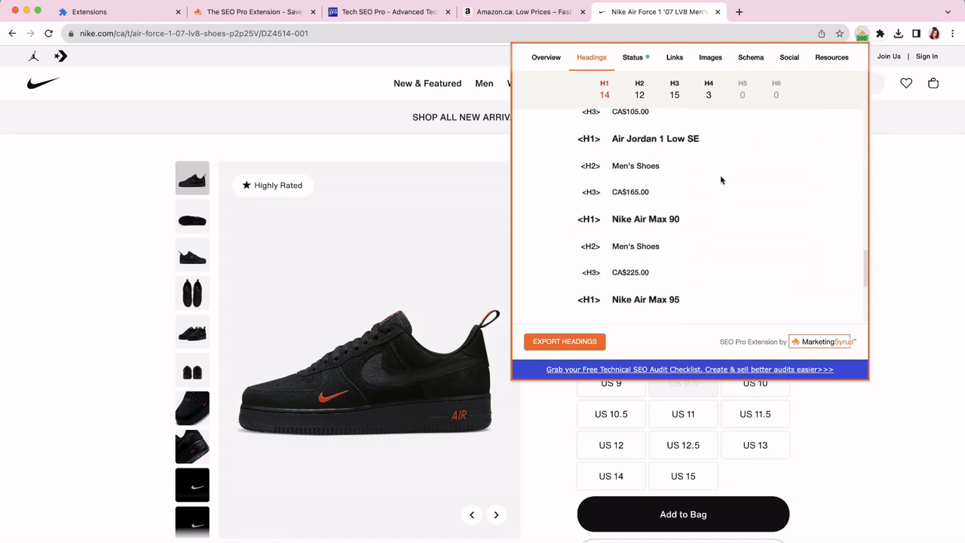
drag(613, 219, 701, 216)
click(722, 190)
scroll(724, 191, up, 15)
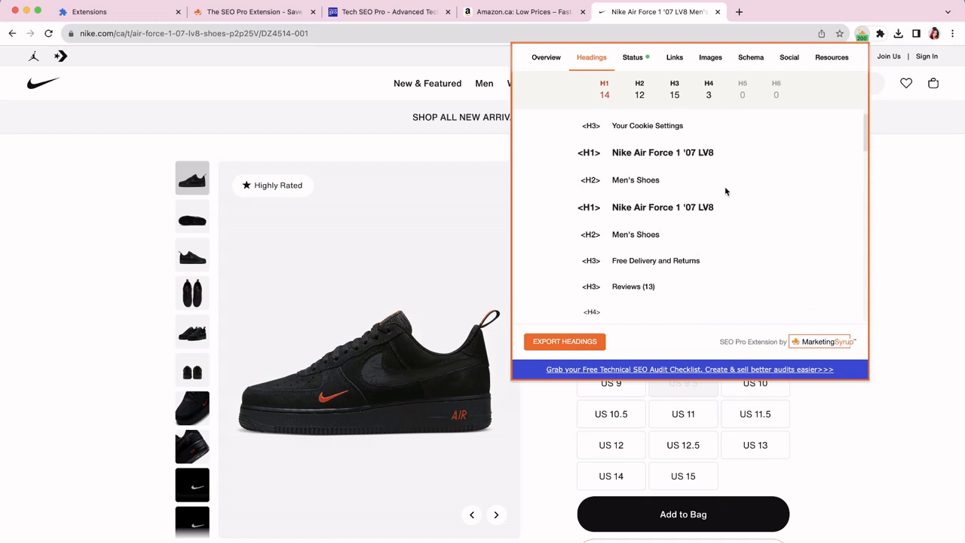
click(918, 205)
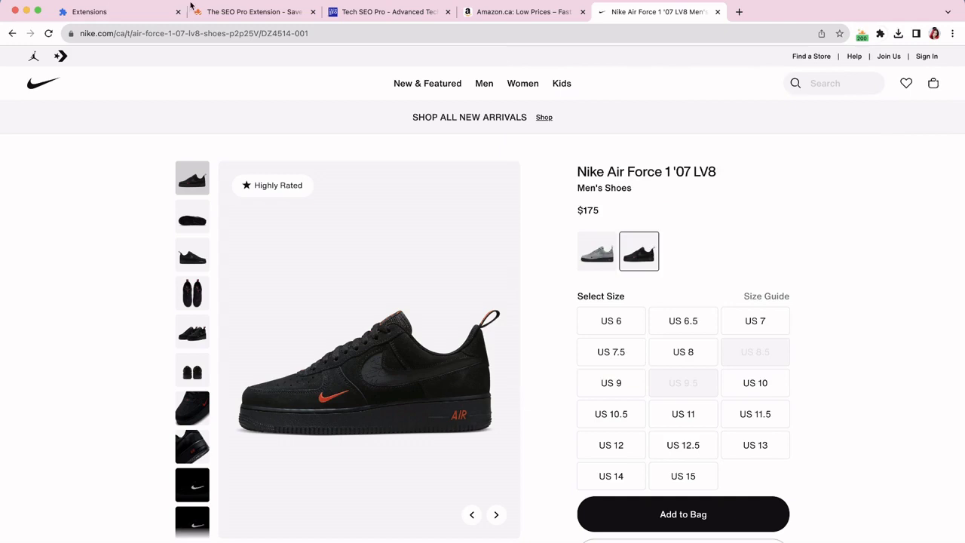
click(147, 33)
click(89, 55)
click(97, 35)
click(92, 34)
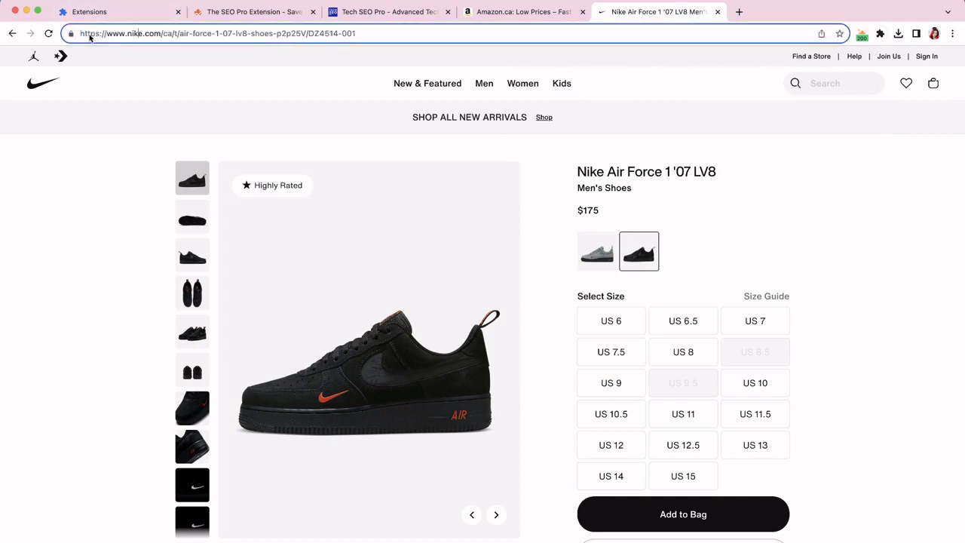
drag(106, 33, 126, 34)
key(BackSpace)
key(Return)
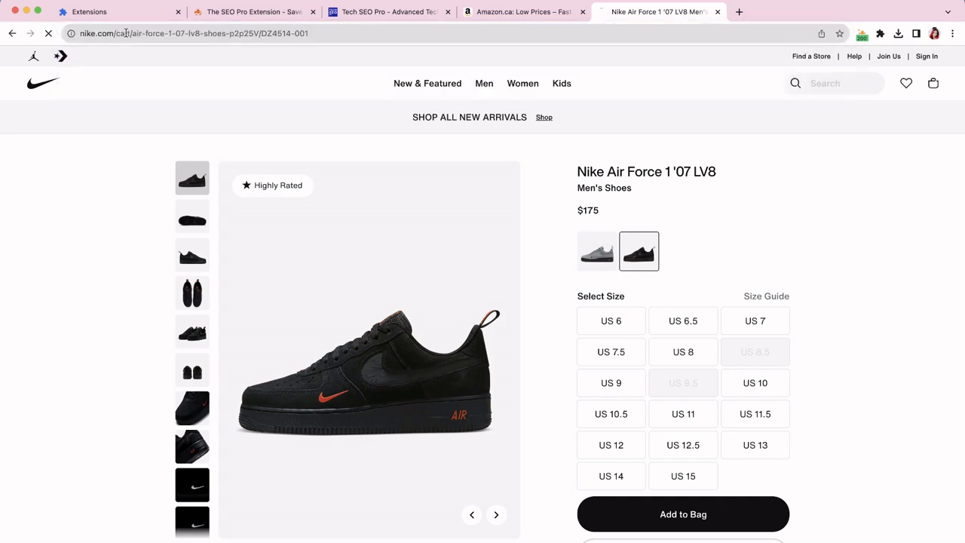
mouse_move(860, 50)
click(862, 35)
click(633, 60)
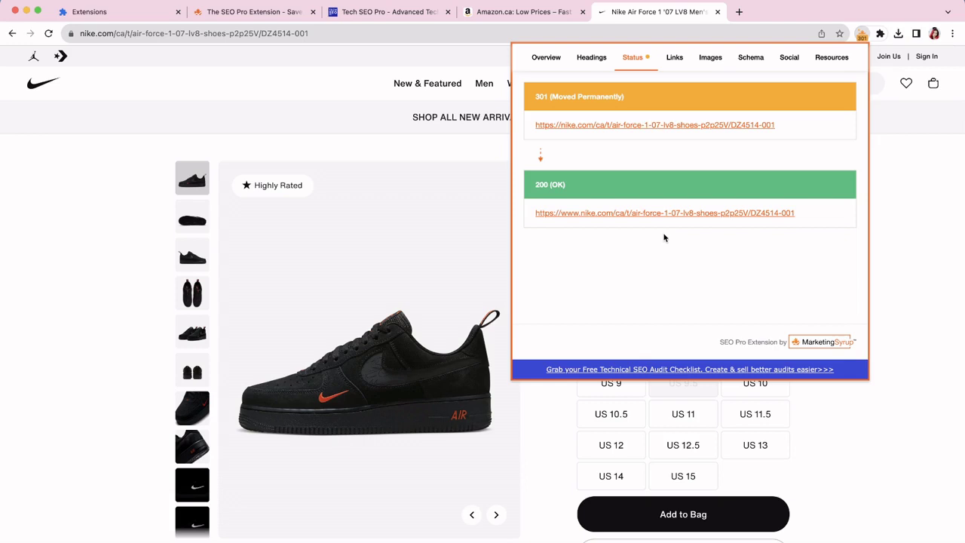
Step: Switch to the MarketingSyrup SEO Pro Extension landing page tab
click(234, 13)
Step: View the MarketingSyrup page's 73 links, expanding and collapsing the 49 internal links list
click(862, 34)
click(674, 57)
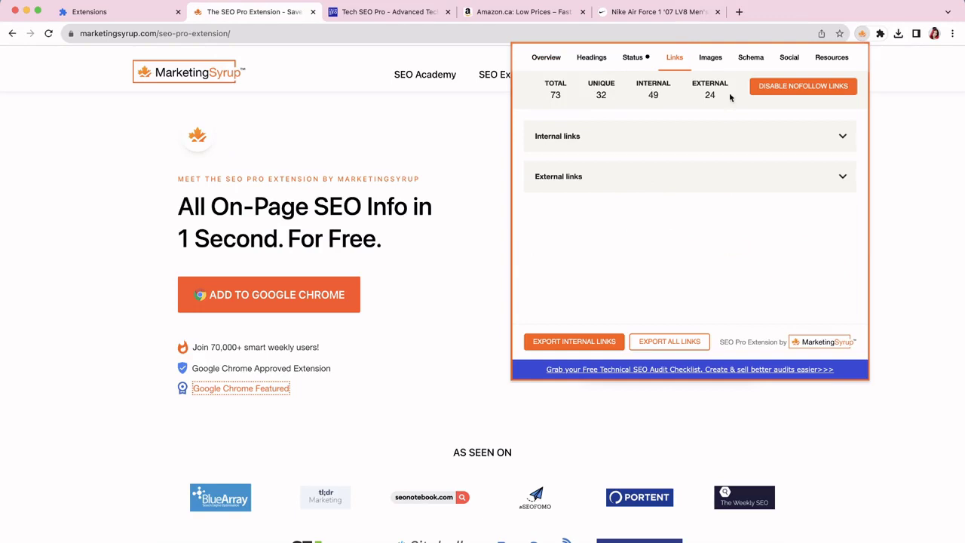
click(575, 138)
scroll(648, 194, down, 5)
scroll(649, 194, up, 5)
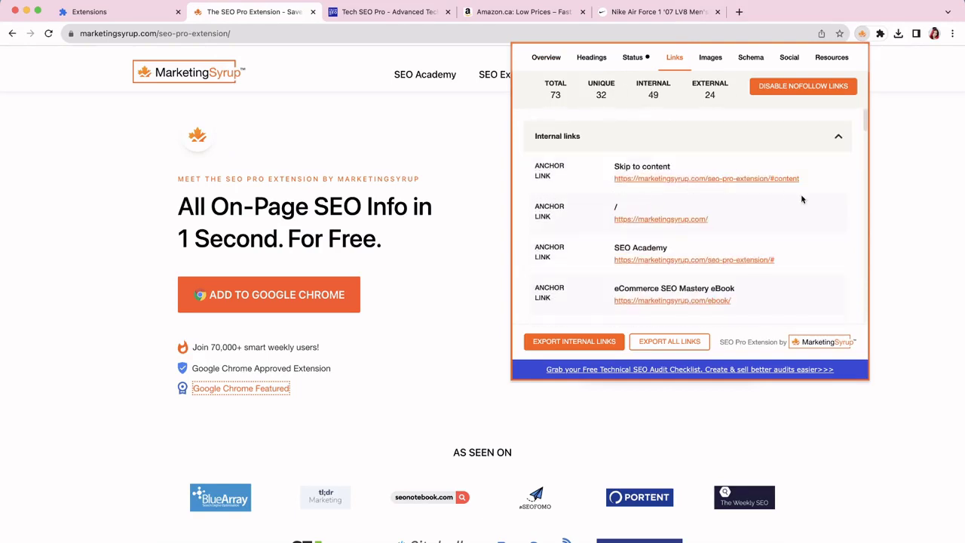
click(838, 137)
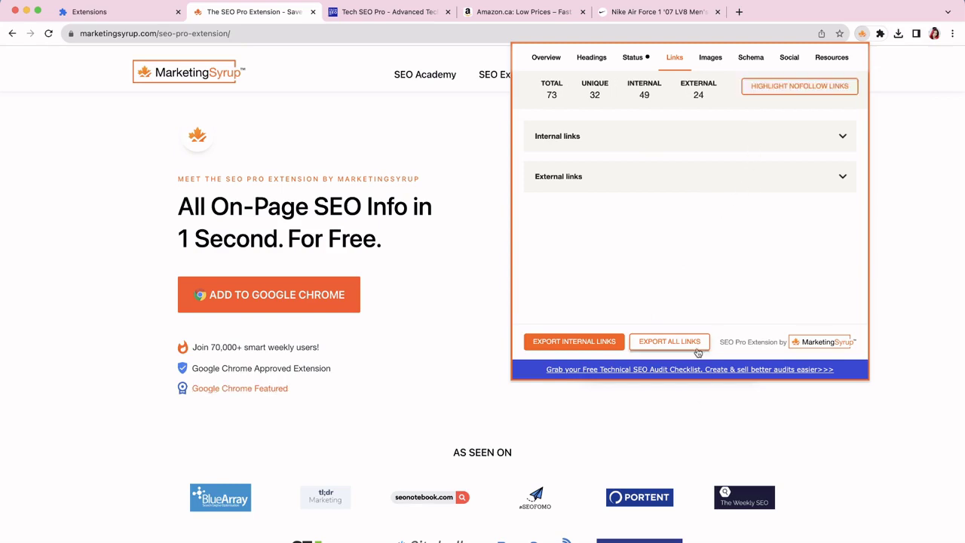
Step: Close the panel, scroll down the landing page, and return to its top
click(772, 88)
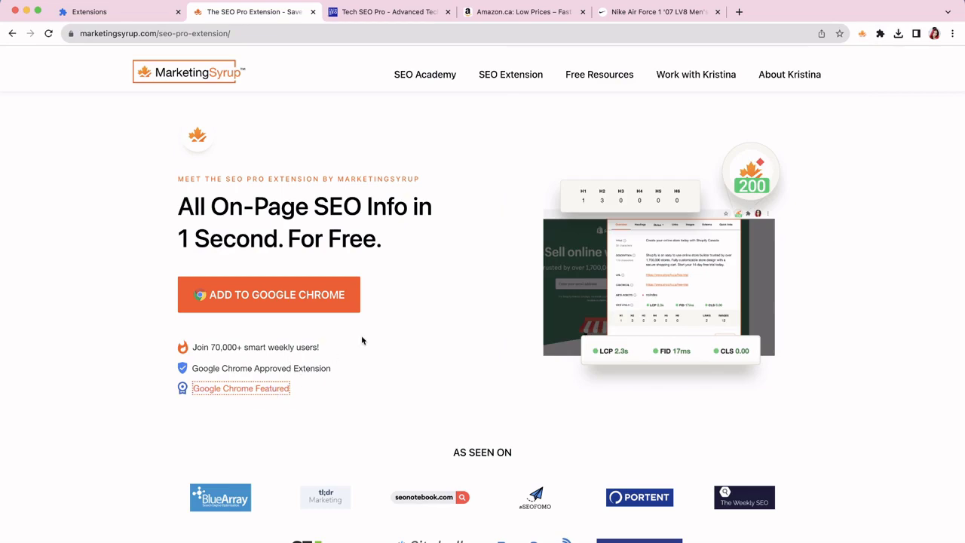
scroll(290, 280, down, 3)
scroll(463, 181, down, 10)
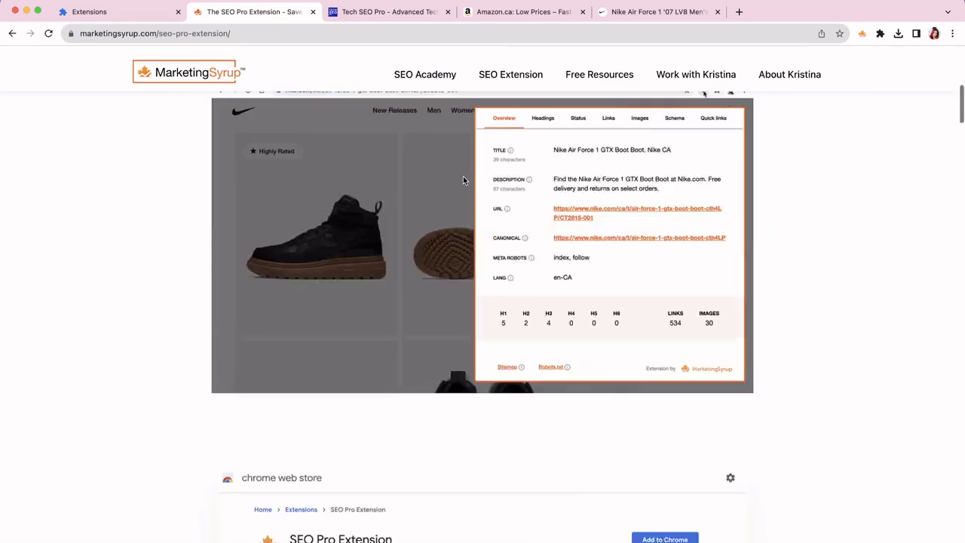
click(383, 297)
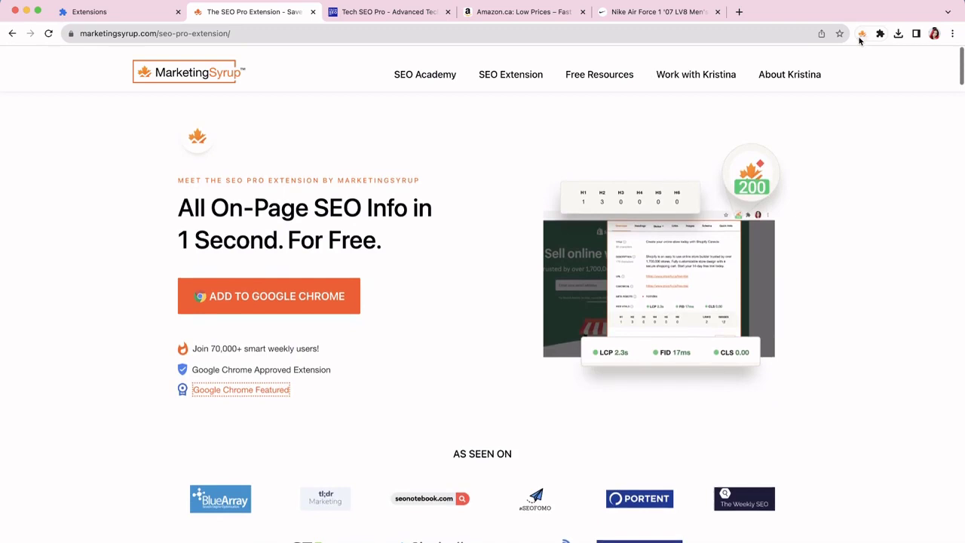
Step: Disable nofollow link highlighting from SEO Pro's Links view
click(863, 33)
click(674, 58)
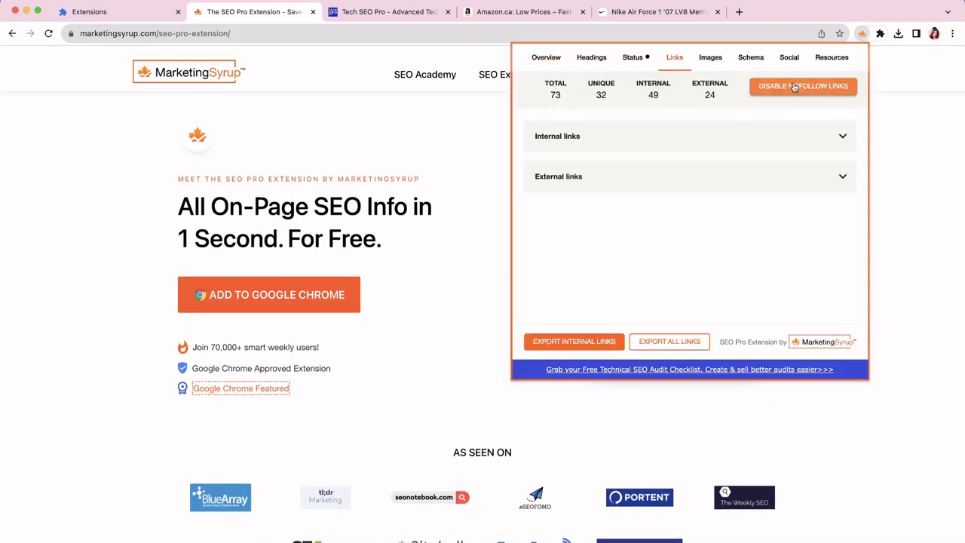
click(400, 288)
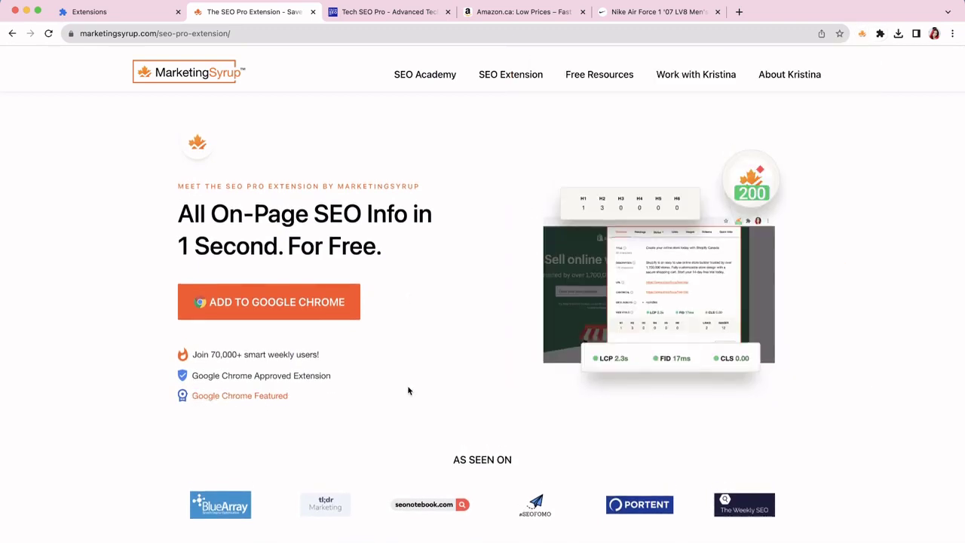
scroll(408, 391, down, 1)
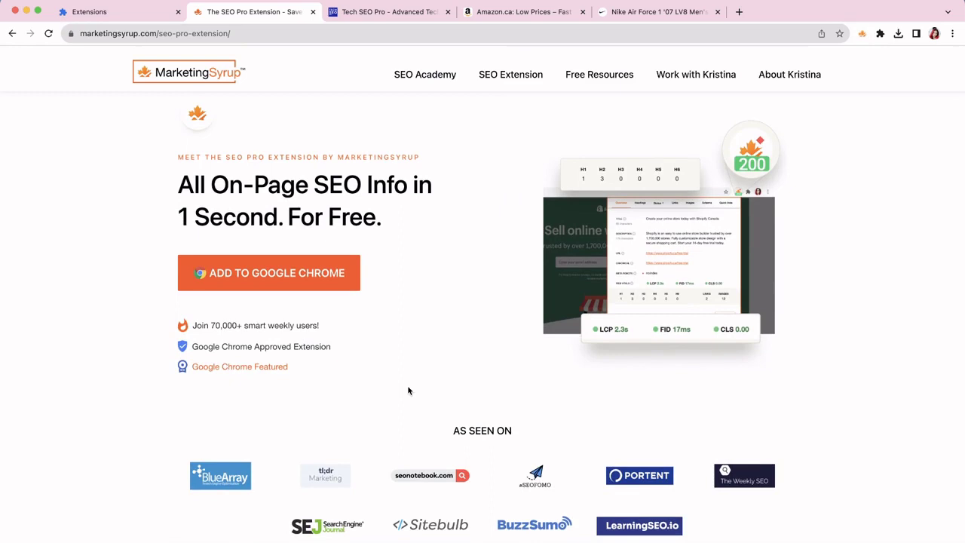
Step: On the Nike product page, check image counts: 40 total, 36 with alt, 4 without
click(627, 13)
click(862, 35)
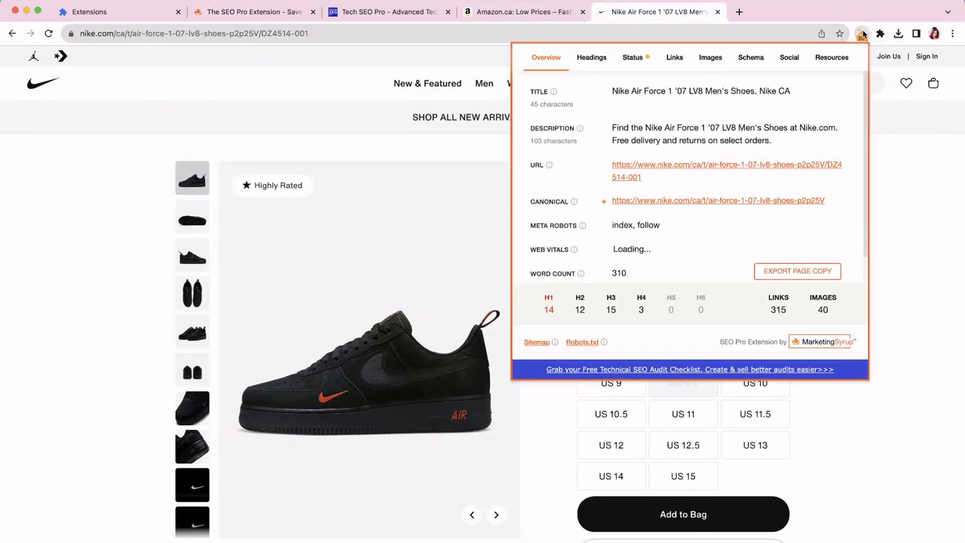
click(710, 60)
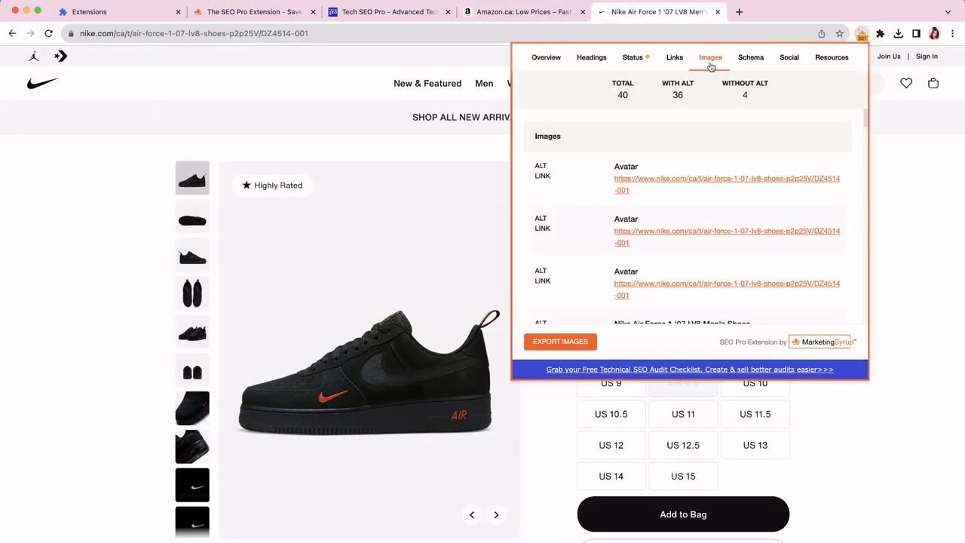
double_click(623, 95)
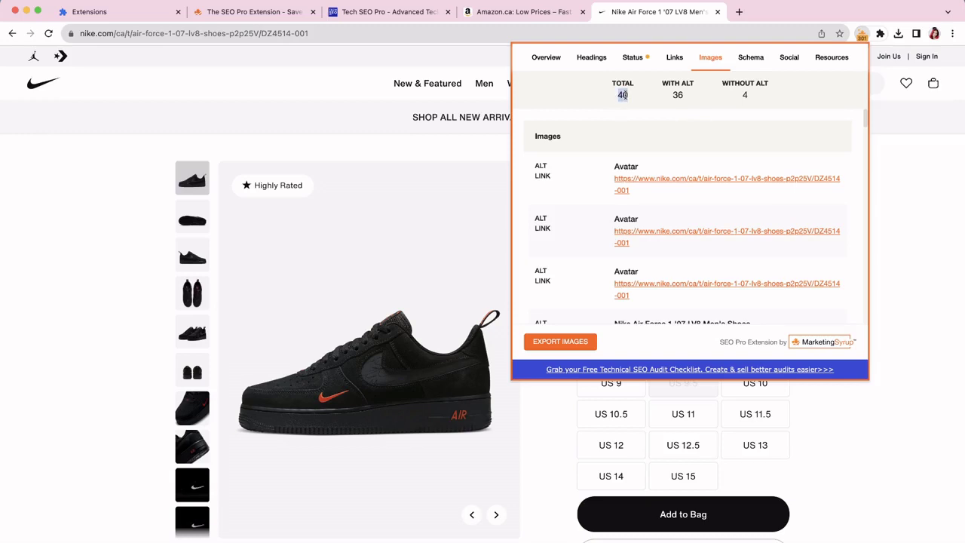
double_click(678, 93)
double_click(745, 95)
click(722, 130)
Step: Scroll through the Nike page's image list, then close the panel
scroll(639, 203, down, 10)
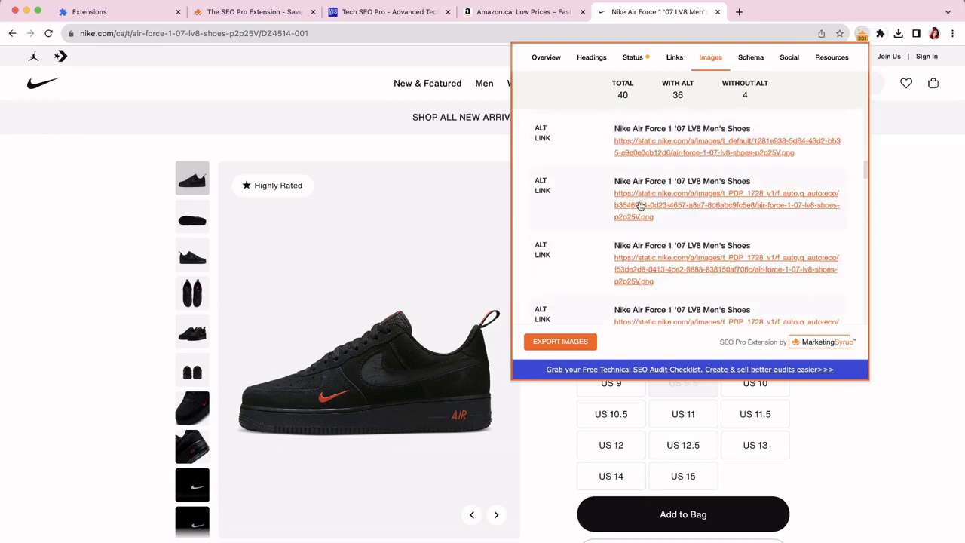
scroll(640, 203, down, 15)
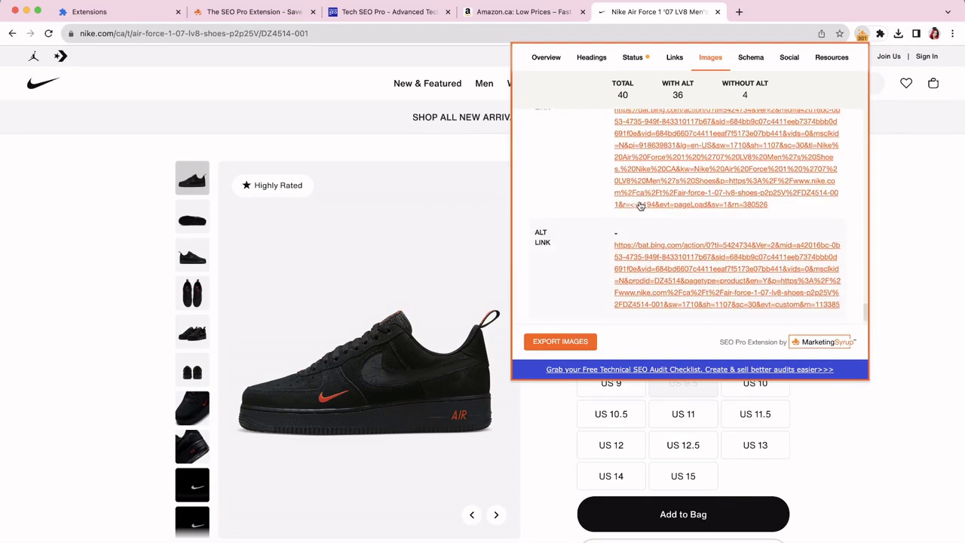
scroll(646, 221, down, 5)
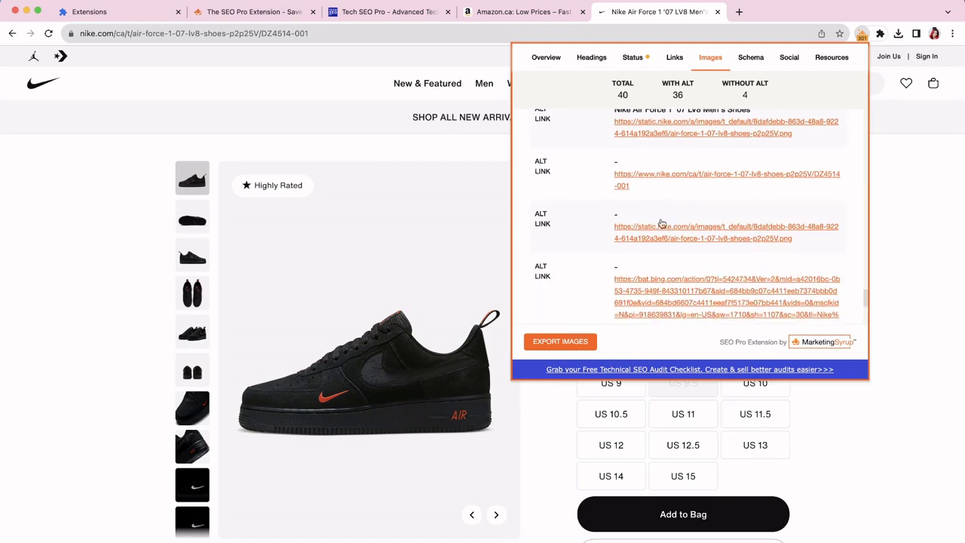
scroll(683, 198, down, 1)
scroll(688, 218, up, 2)
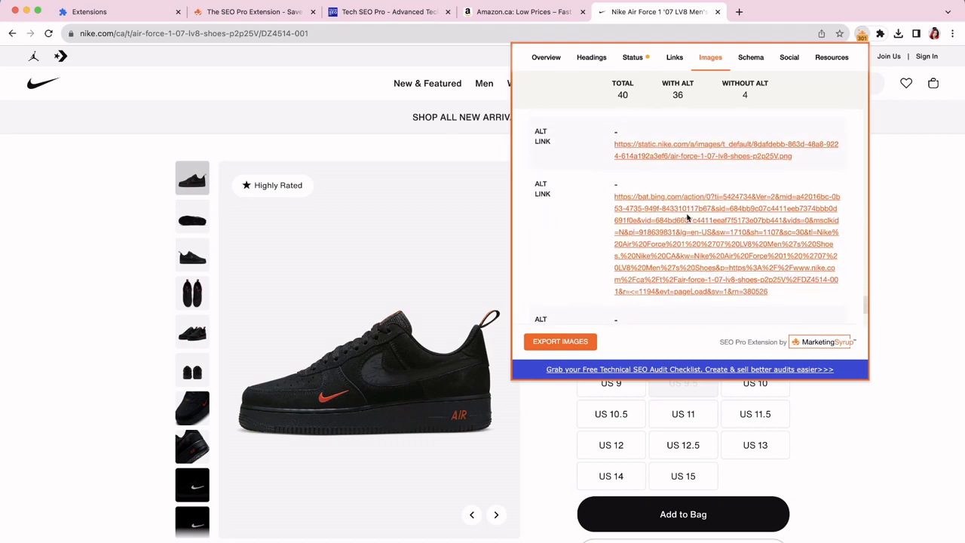
click(914, 181)
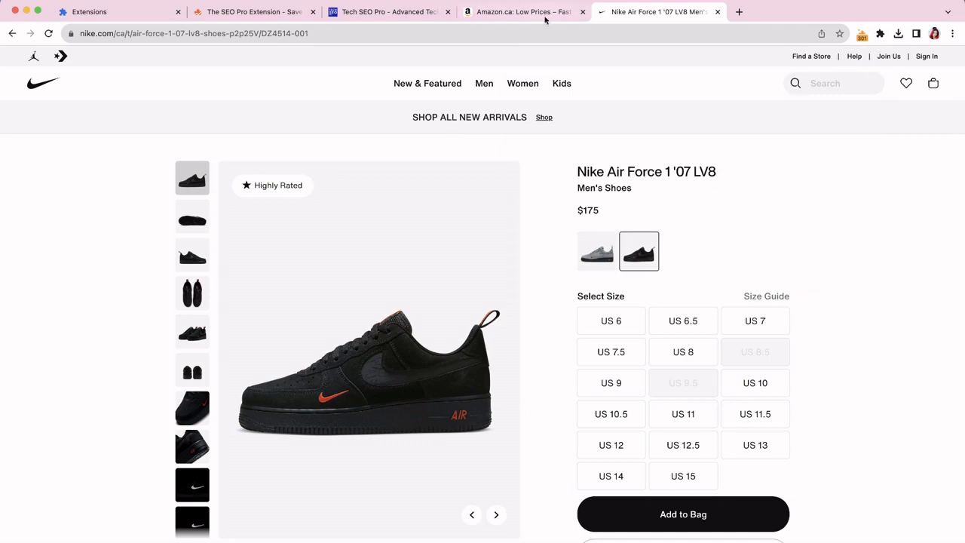
Step: Show the Tech SEO Pro page's social previews and highlight the Facebook preview's site name, title and description
click(367, 16)
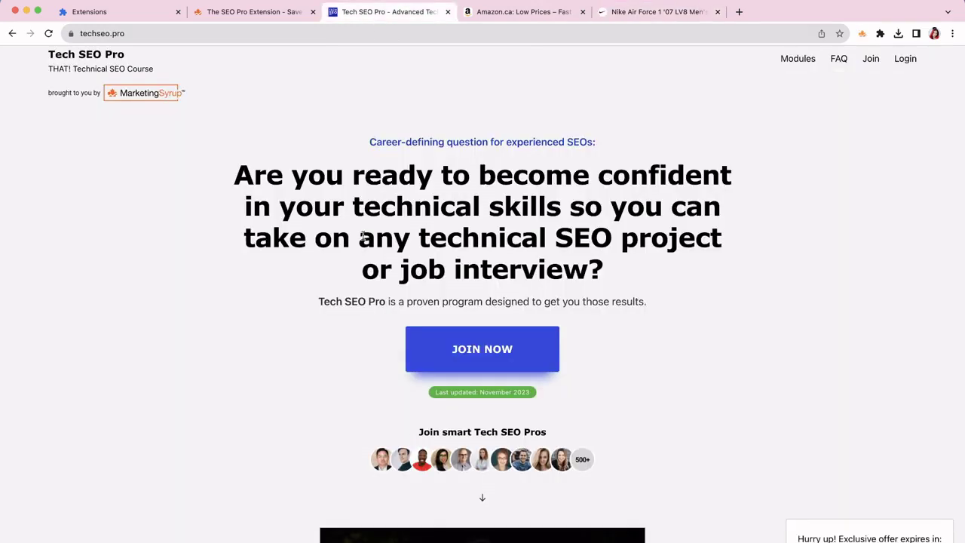
click(863, 33)
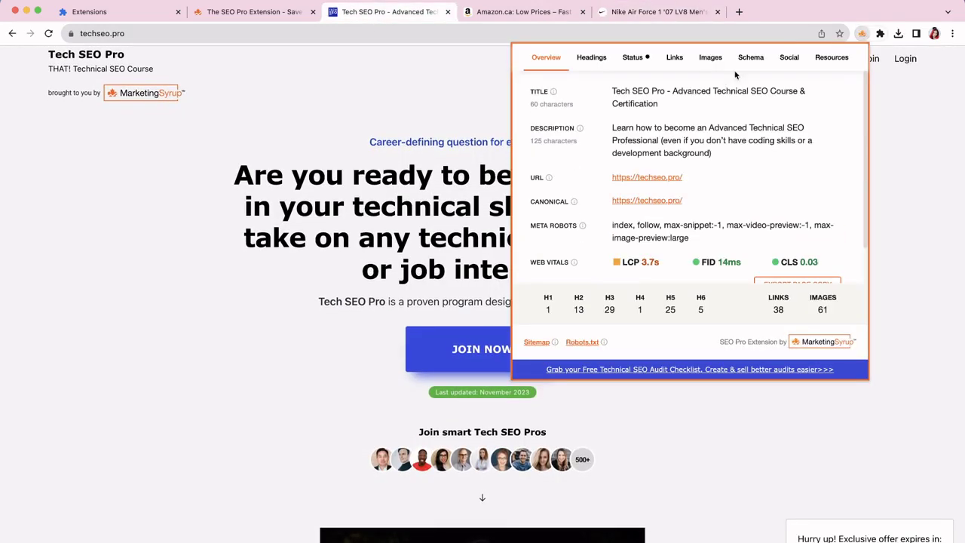
click(785, 60)
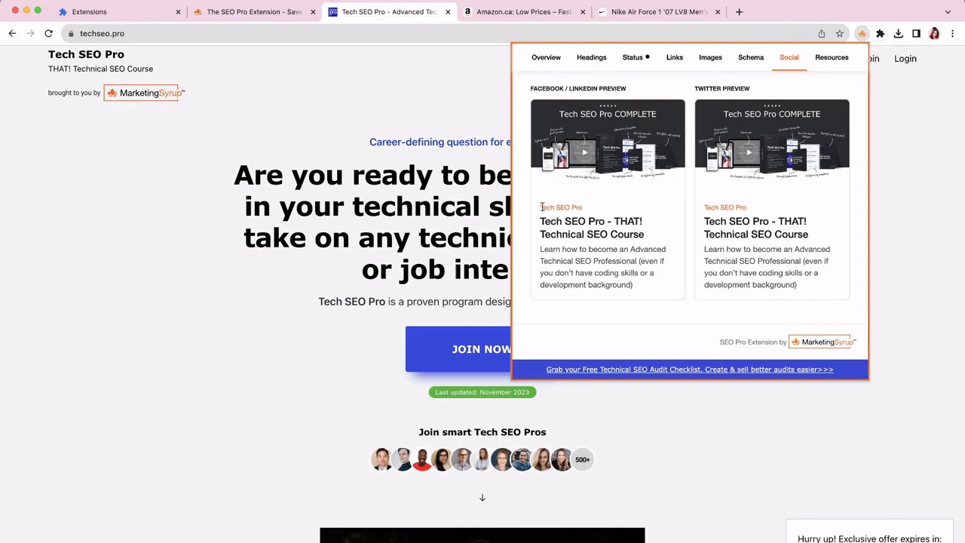
drag(541, 208, 664, 237)
drag(648, 294, 539, 249)
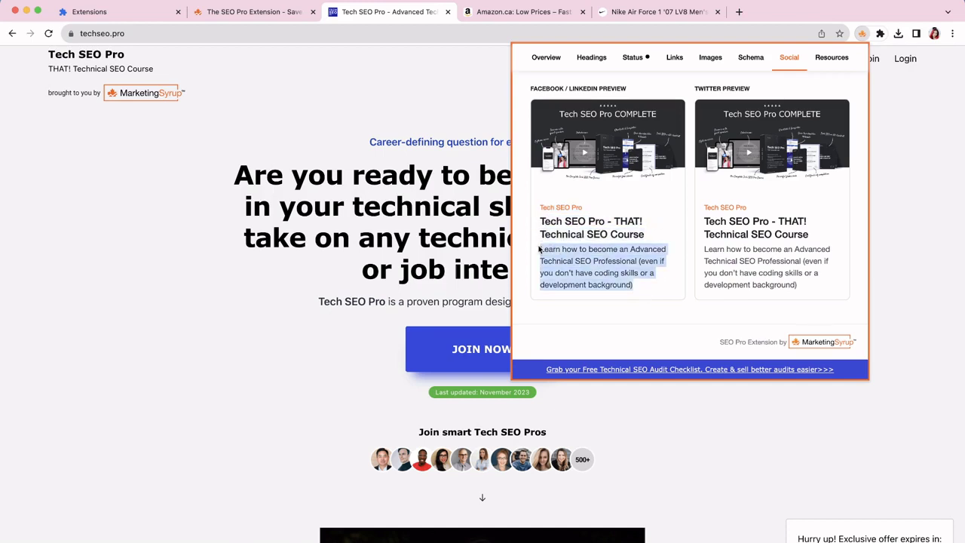
Step: Show the social share previews for the Nike Air Force product page
click(633, 12)
click(864, 35)
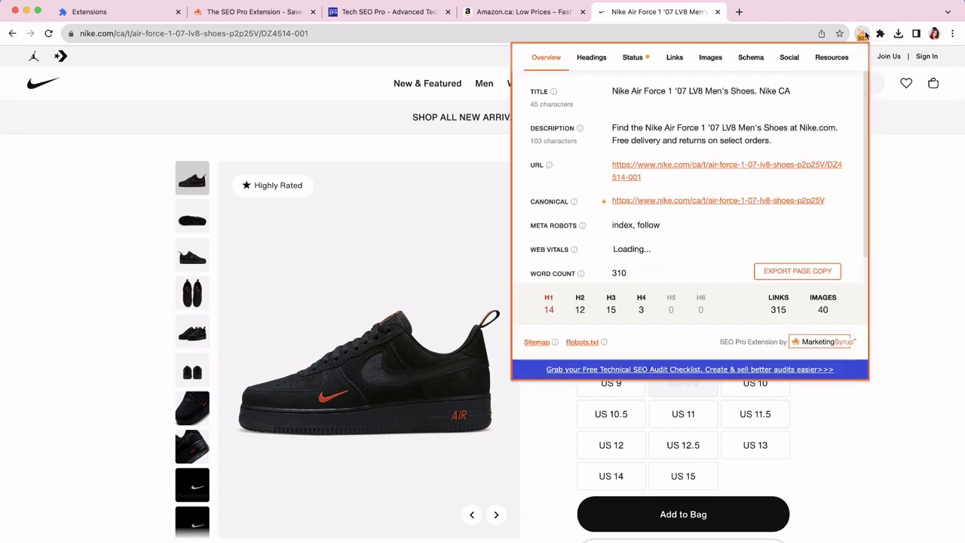
click(790, 58)
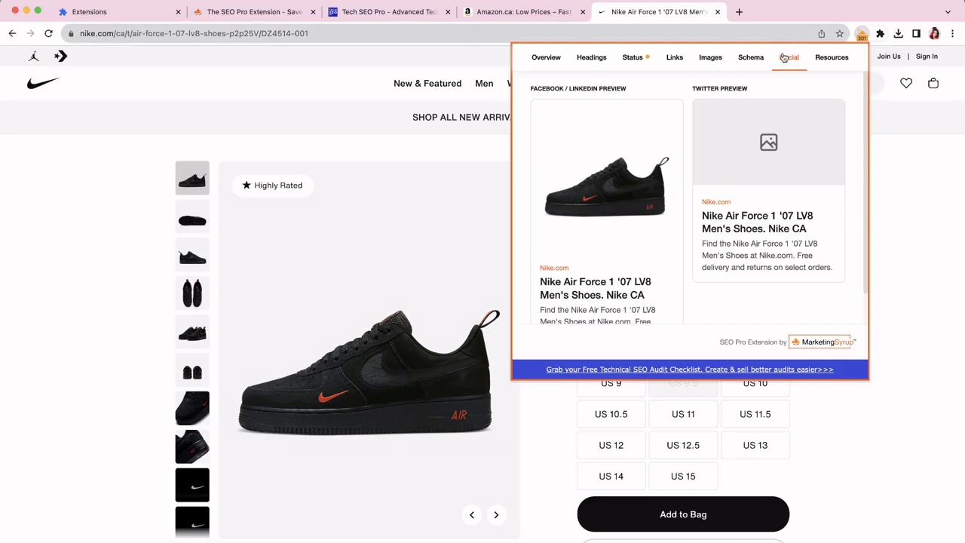
Step: View the Nike page's Schema markup, expanding Product, the first Review and its Rating details
click(751, 57)
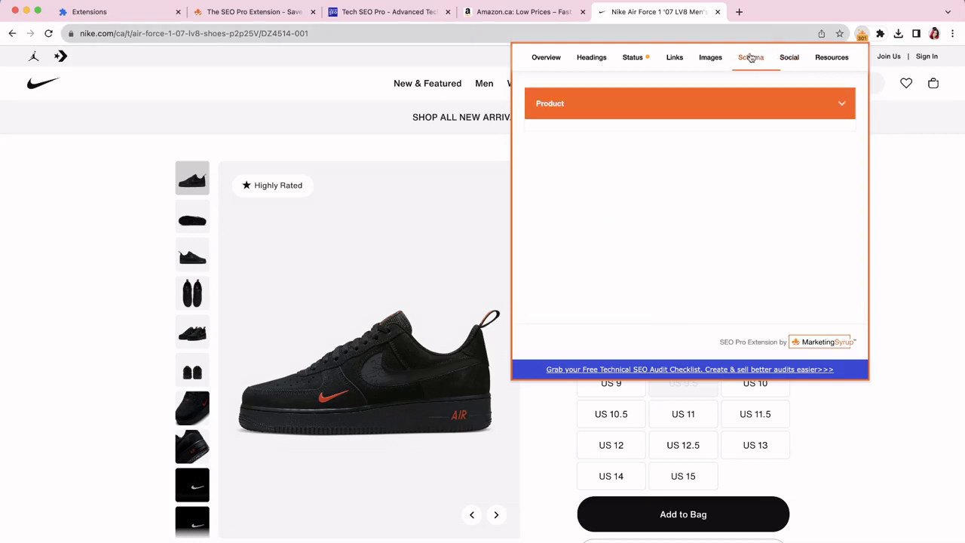
click(719, 108)
scroll(712, 169, down, 5)
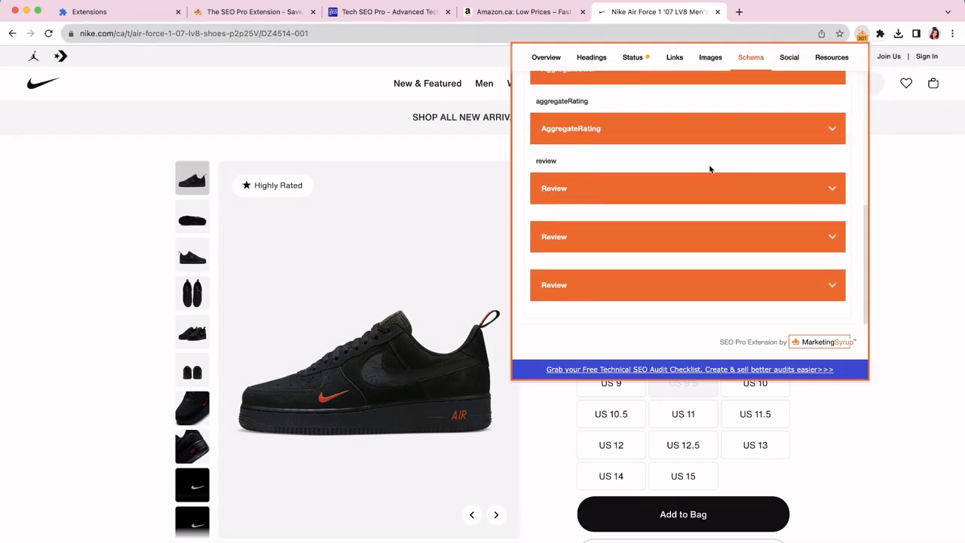
click(732, 195)
scroll(741, 172, down, 3)
click(739, 183)
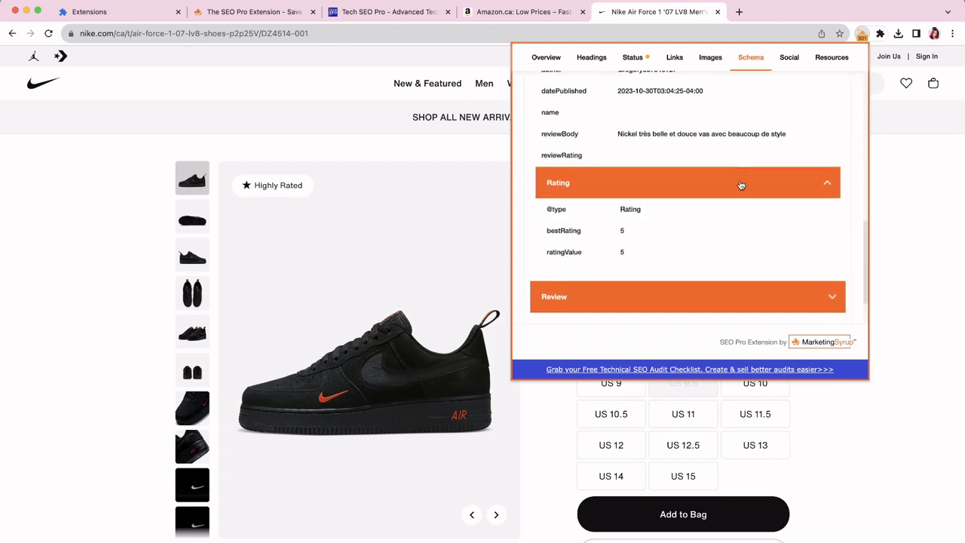
click(739, 184)
Step: Check the next Review entry, collapse the Product schema, and close the SEO Pro popup
click(737, 237)
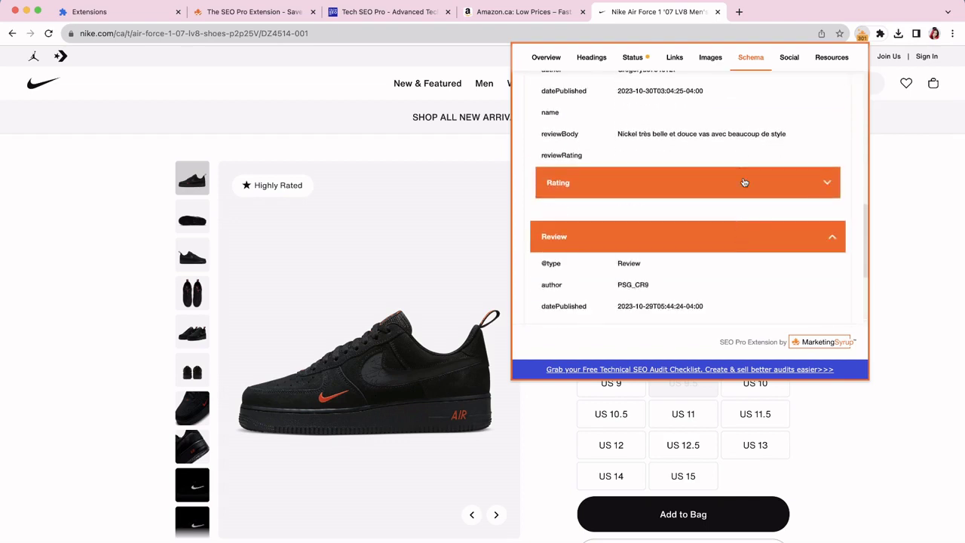
scroll(746, 181, down, 3)
scroll(743, 180, up, 10)
click(838, 103)
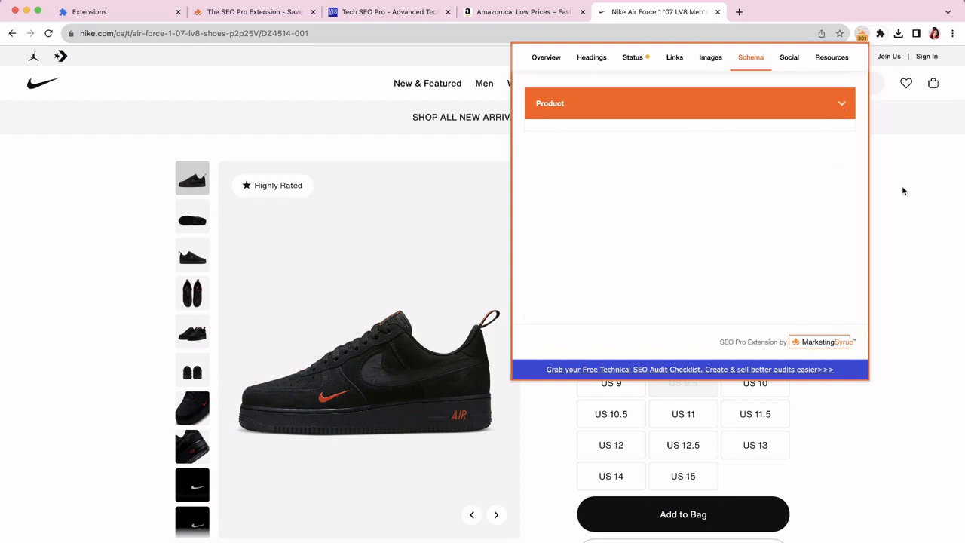
click(939, 209)
Step: Bring the 'The SEO Pro Extension' tab forward, scrolled to the top of its landing page
click(249, 11)
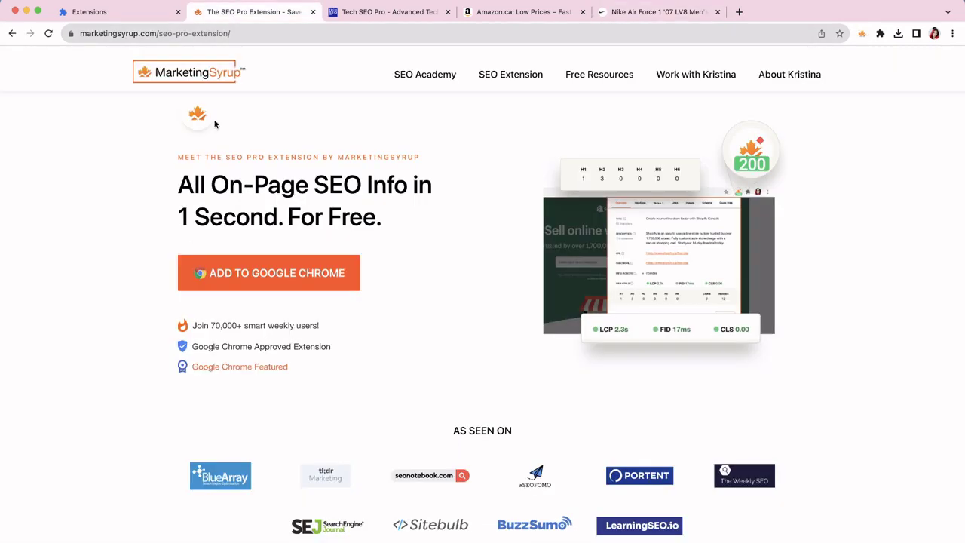
scroll(191, 234, up, 1)
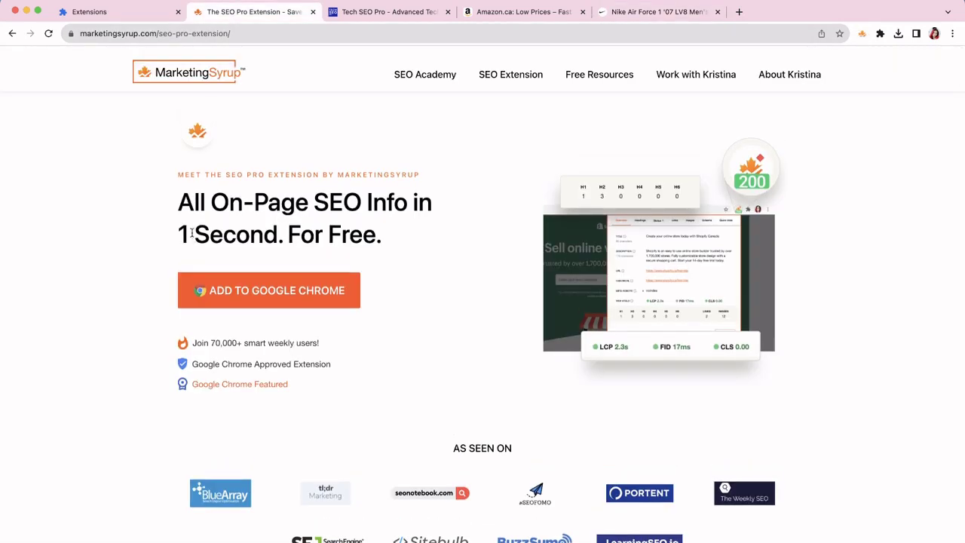